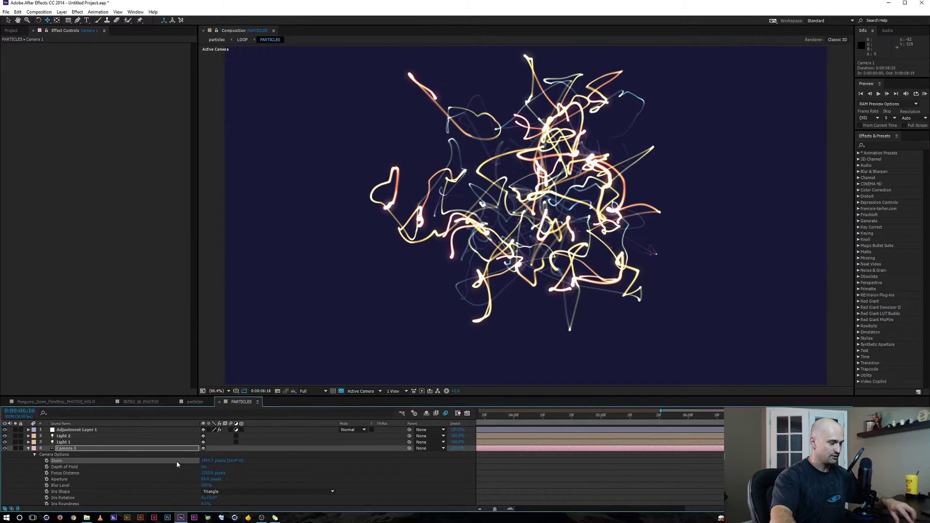
Close all compositions, open INTRO_W_PHOTOS, and set the current time to 0:00:00:23.
key(ctrl+shift+w)
click(11, 30)
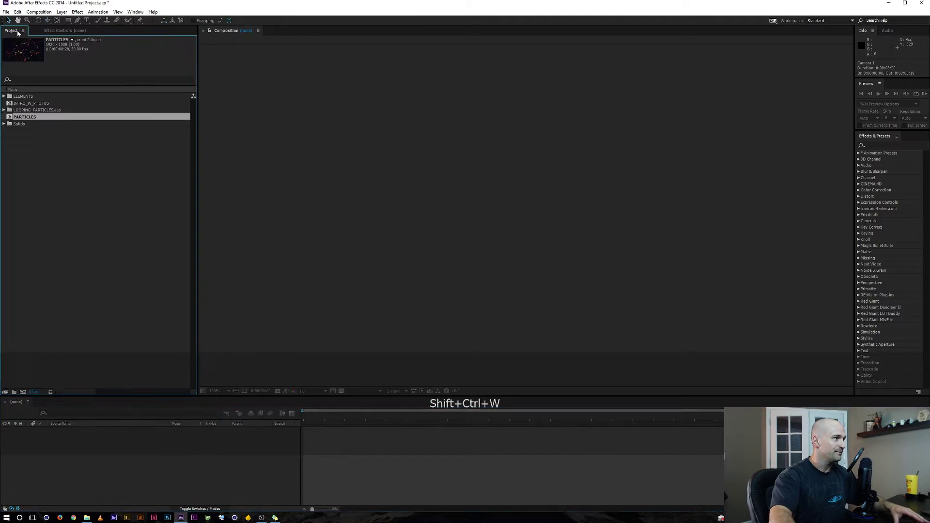
click(63, 170)
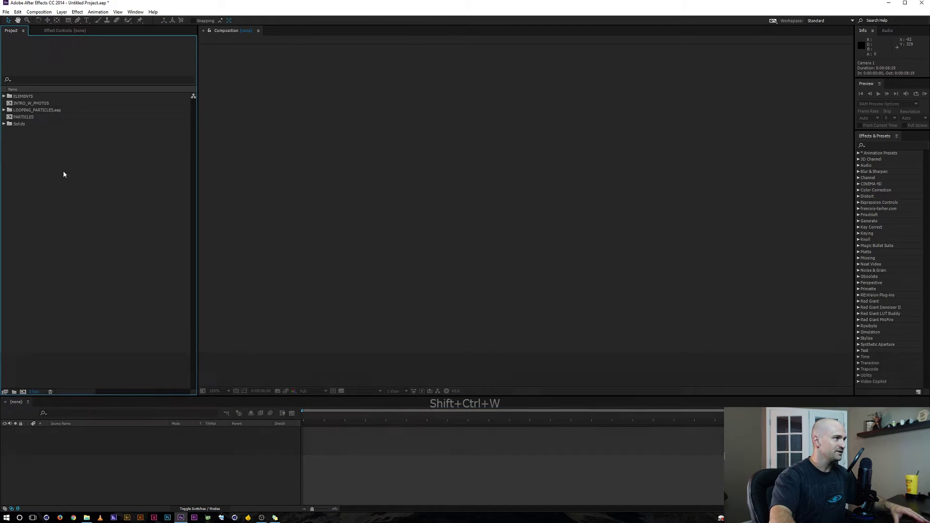
click(39, 104)
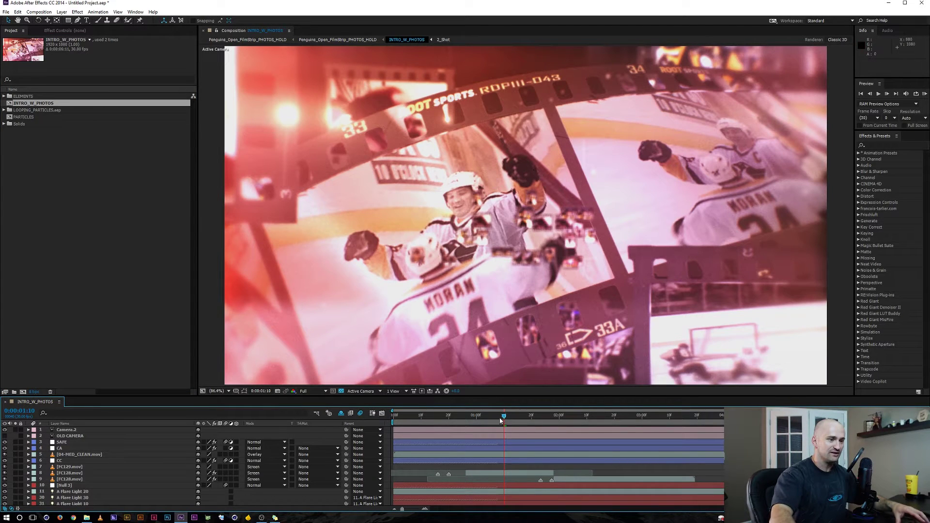
drag(503, 417, 456, 415)
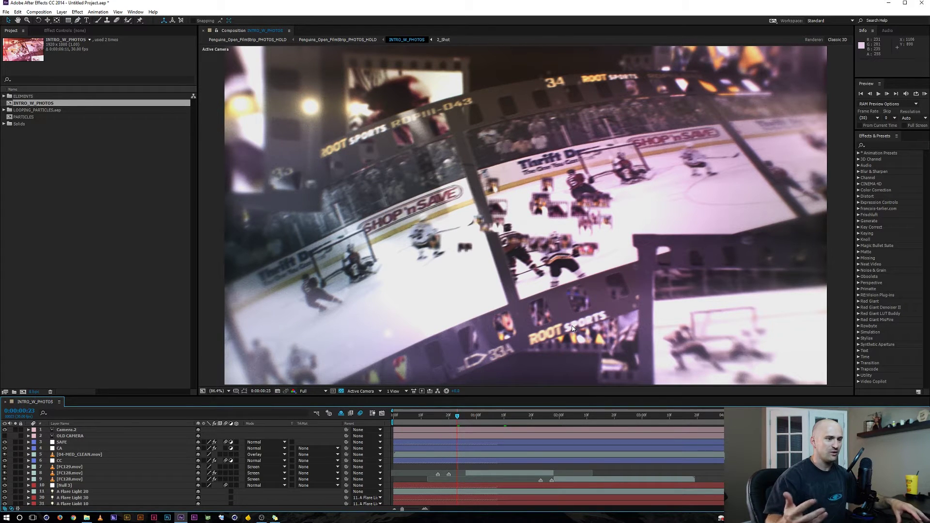
Switch the viewer to the Top 3D view at 50% zoom with layer controls shown.
click(315, 391)
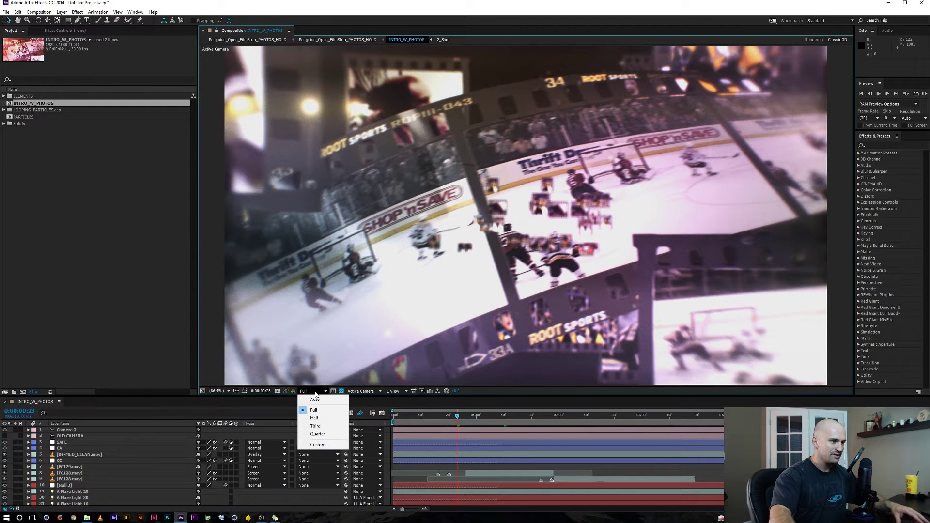
click(355, 392)
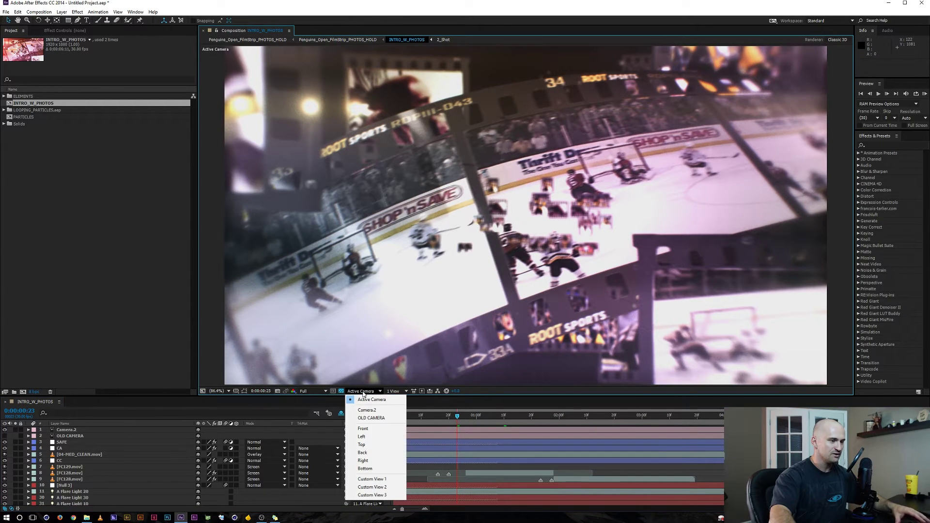
click(363, 445)
scroll(518, 262, down, 2)
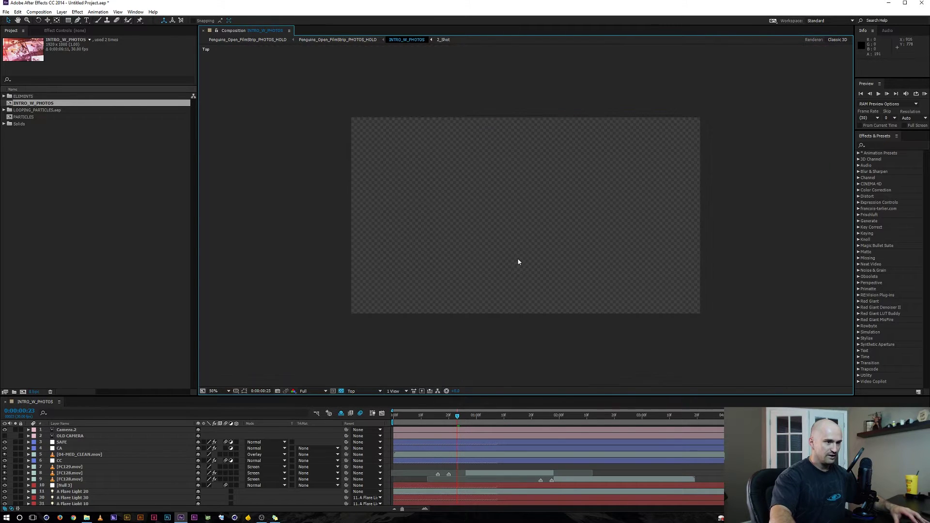
key(ctrl+shift+h)
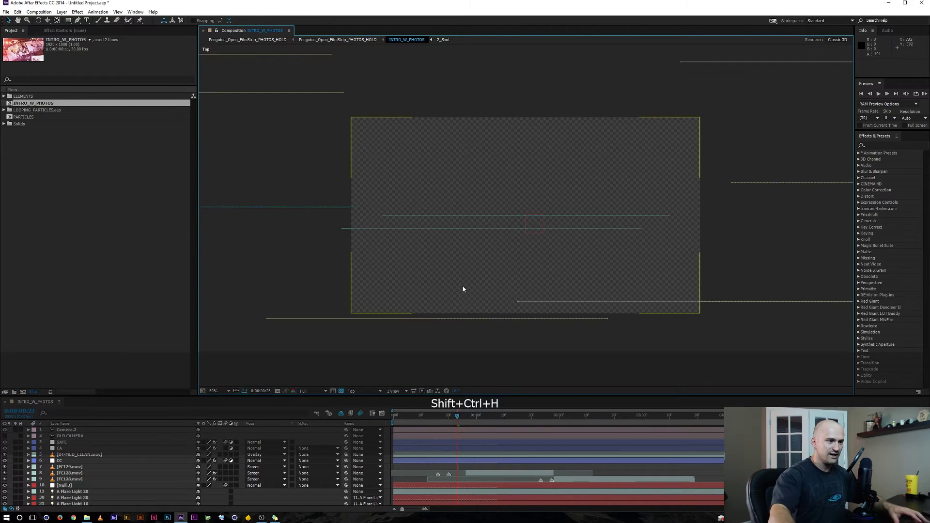
click(220, 391)
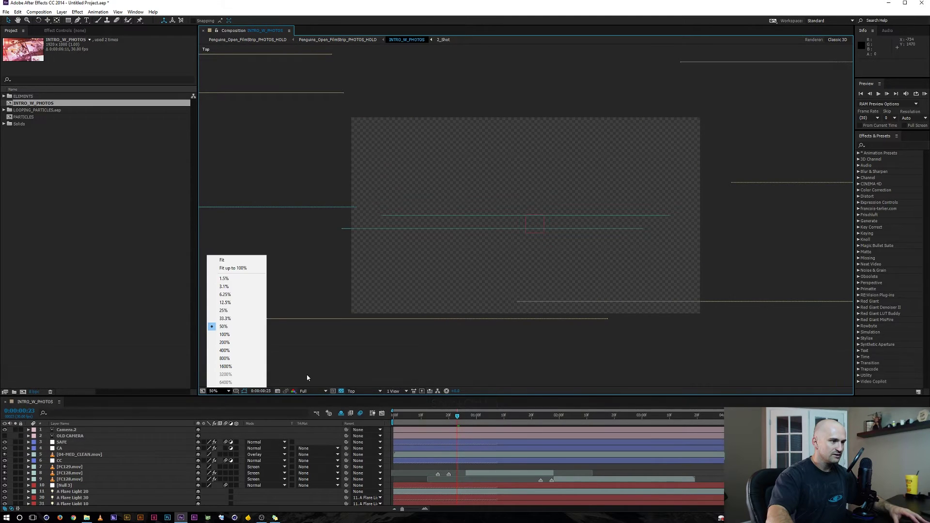
Maximize the Composition panel and zoom the Top view out to 1.5% to show distant layers.
click(480, 314)
key(grave)
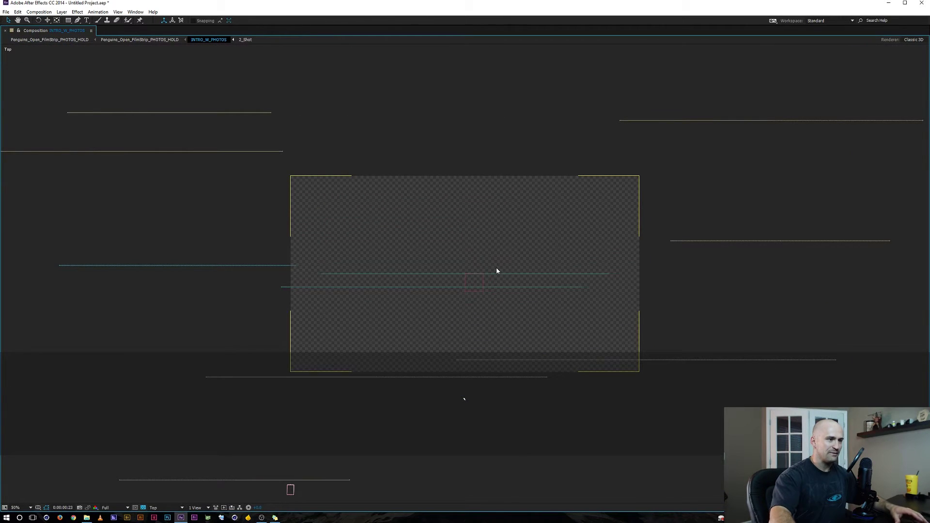
scroll(453, 293, down, 6)
scroll(453, 199, up, 2)
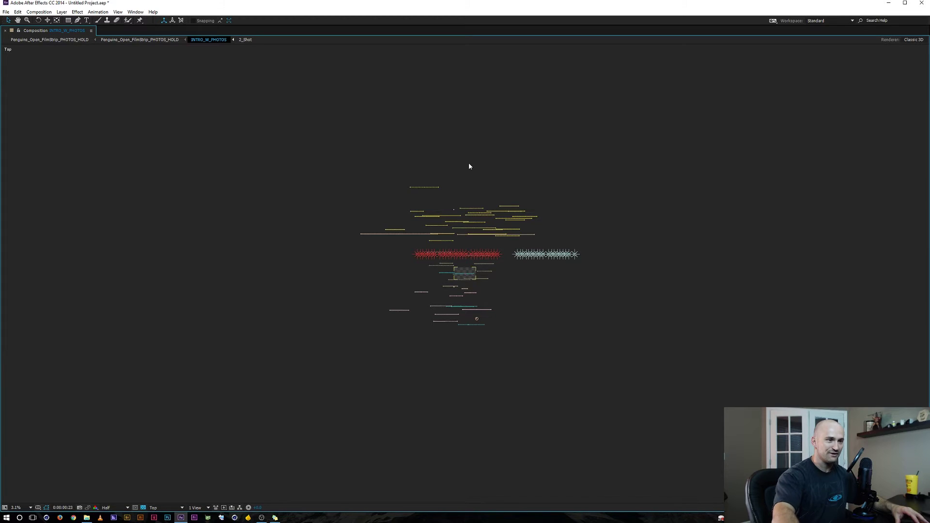
scroll(465, 168, down, 1)
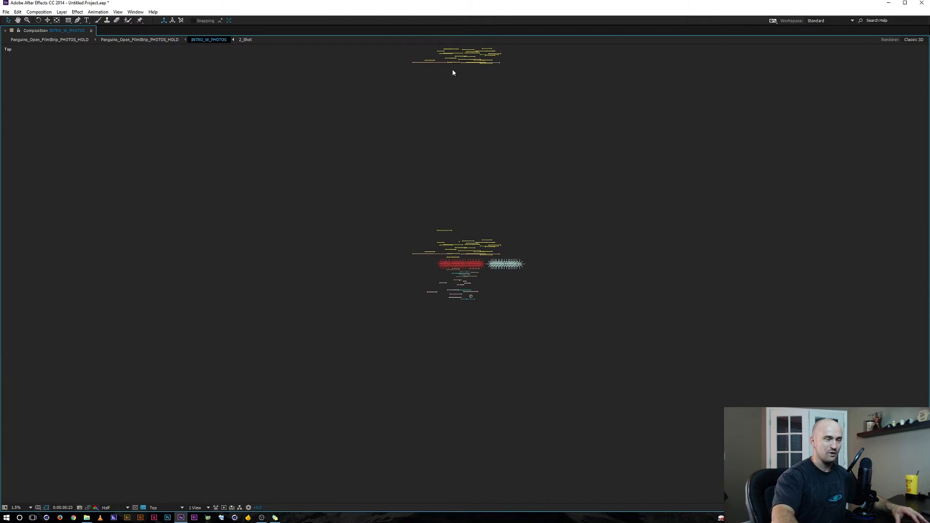
scroll(462, 177, up, 1)
scroll(461, 178, down, 1)
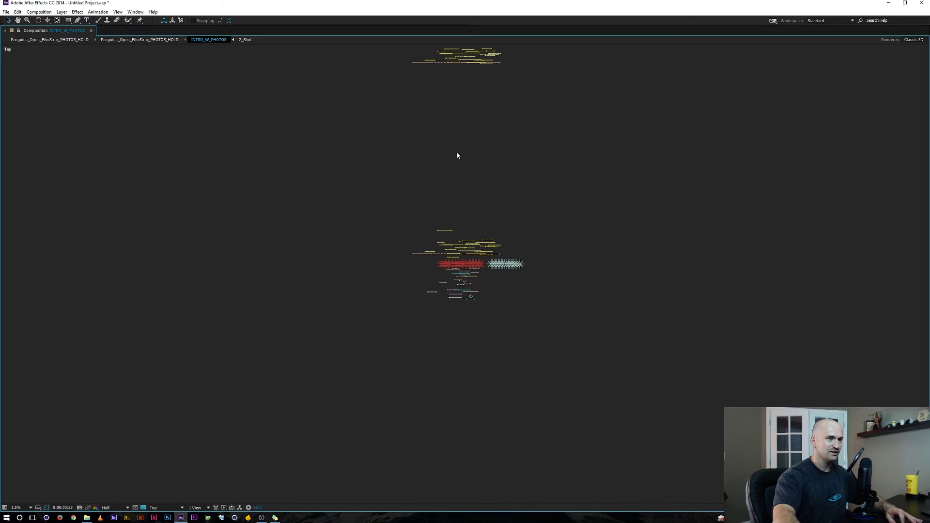
Show anchor point values and drag a yellow line layer far upward in the Top view.
key(c)
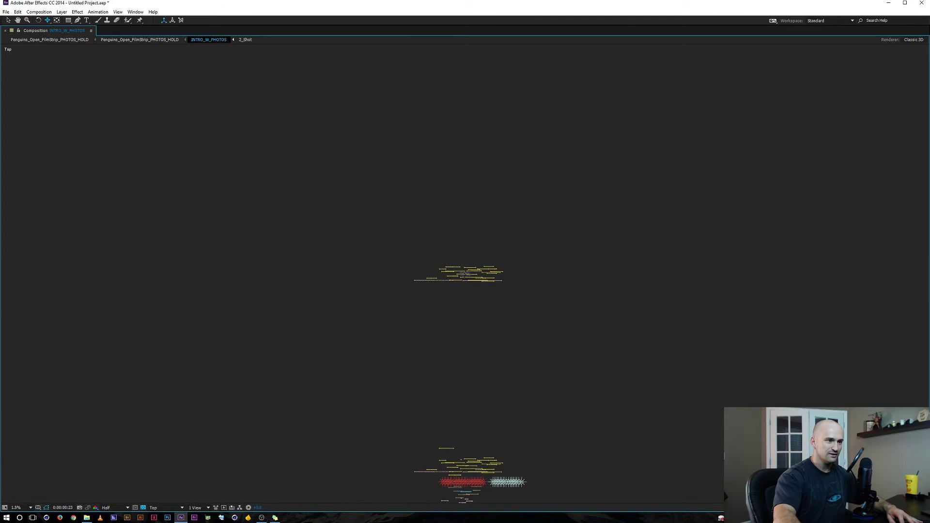
scroll(463, 275, up, 5)
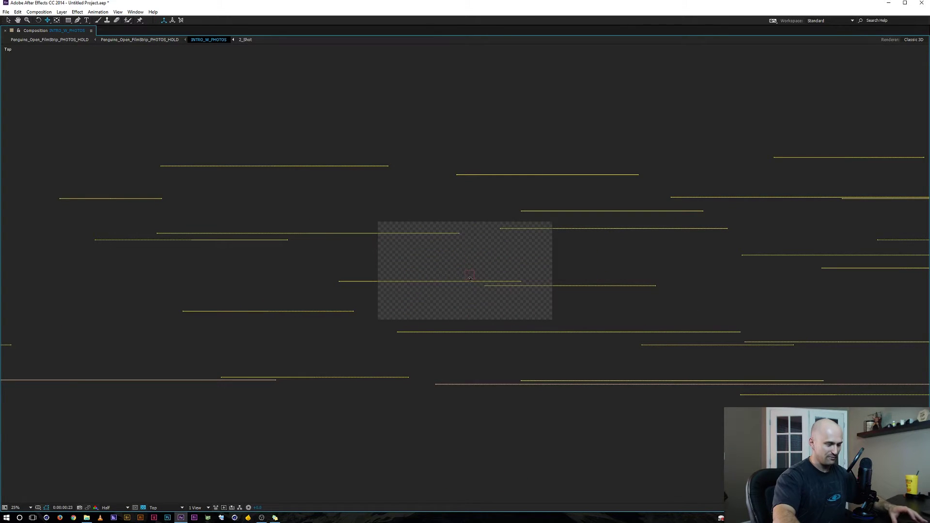
key(a)
key(v)
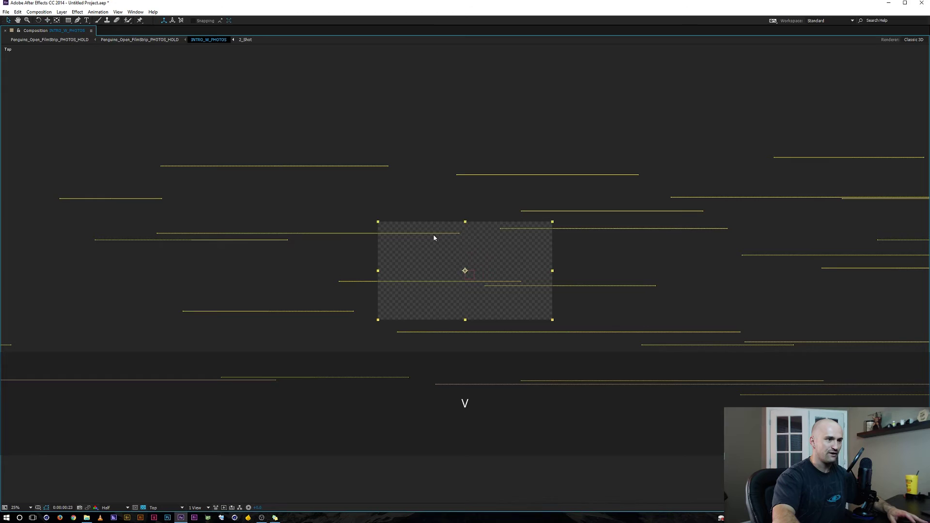
click(342, 234)
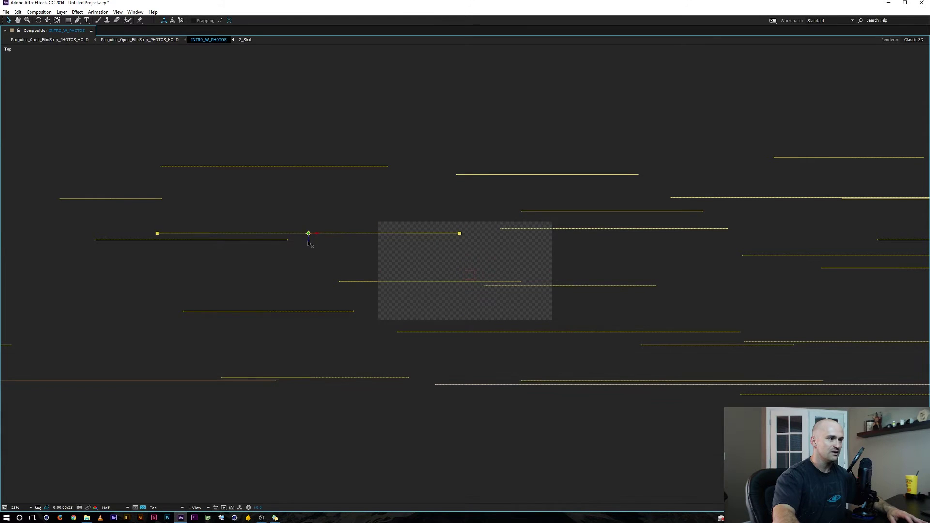
drag(307, 233, 314, 20)
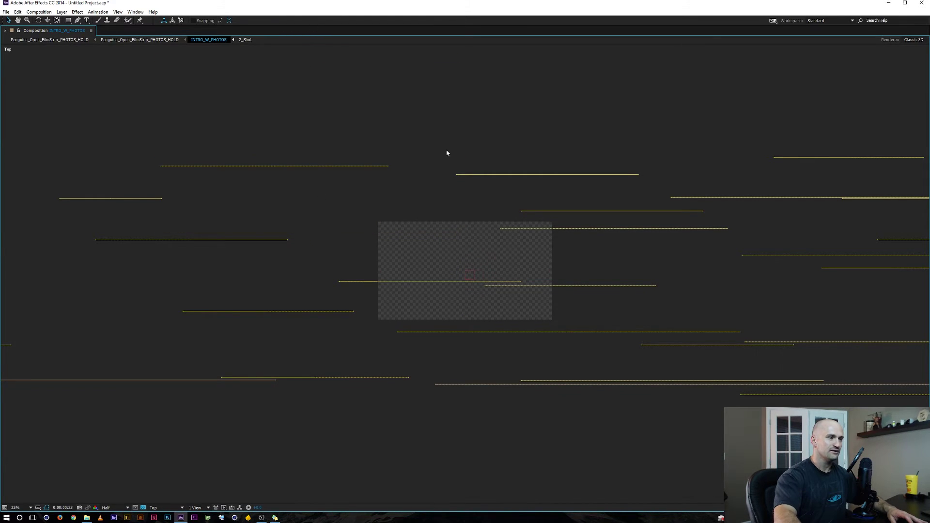
Zoom out to 12.5% and dolly the Top view back with the camera tool.
key(comma)
key(c)
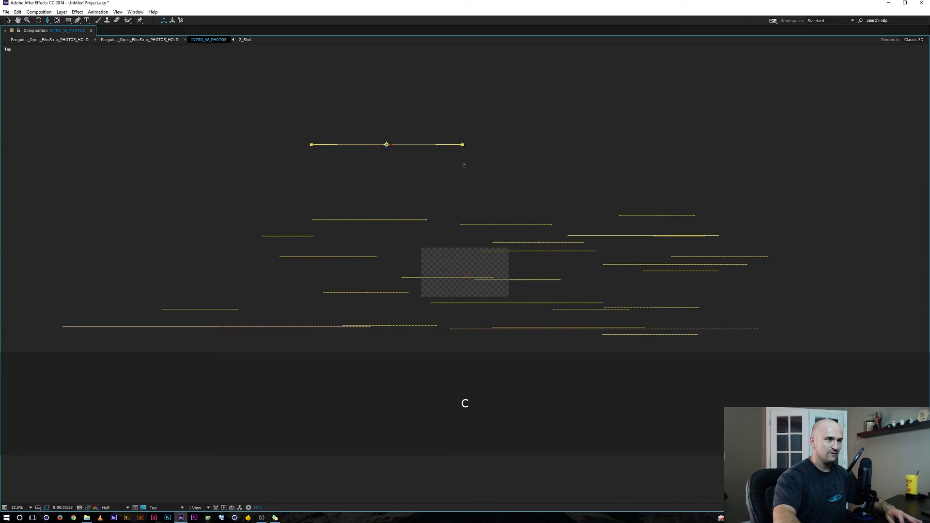
mouse_move(464, 167)
mouse_down()
mouse_move(455, 296)
mouse_move(477, 309)
mouse_up()
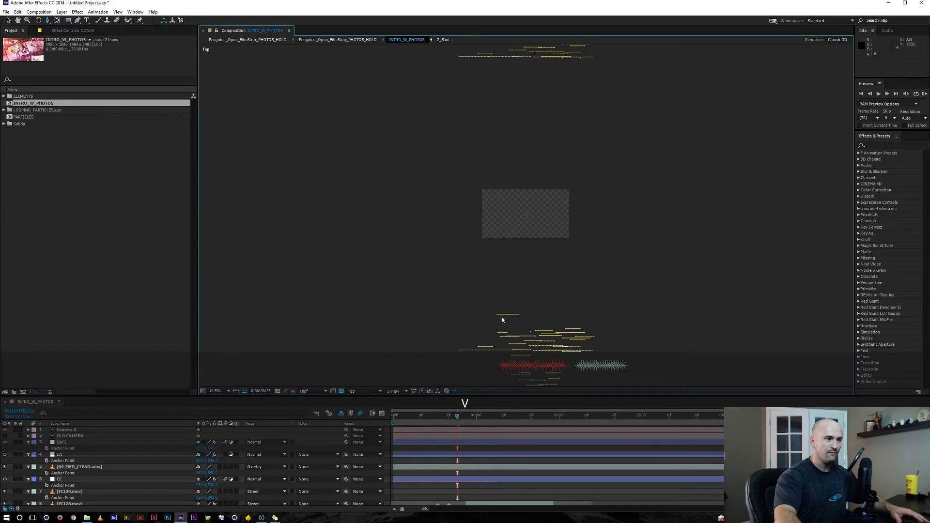
Return the viewer to Active Camera and open the PARTICLES composition.
key(Escape)
click(29, 145)
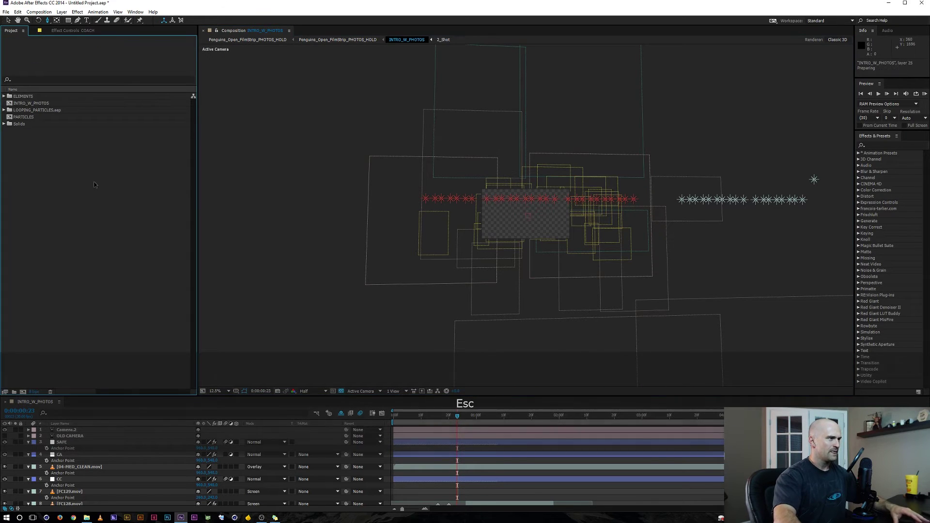
double_click(20, 116)
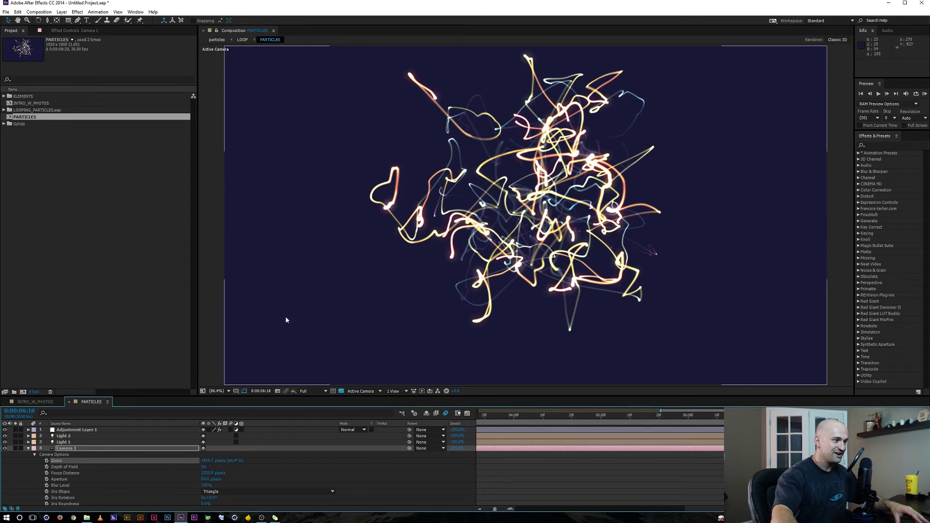
Collapse Camera 1's options and move the current time back to 0:00:02:03.
click(21, 454)
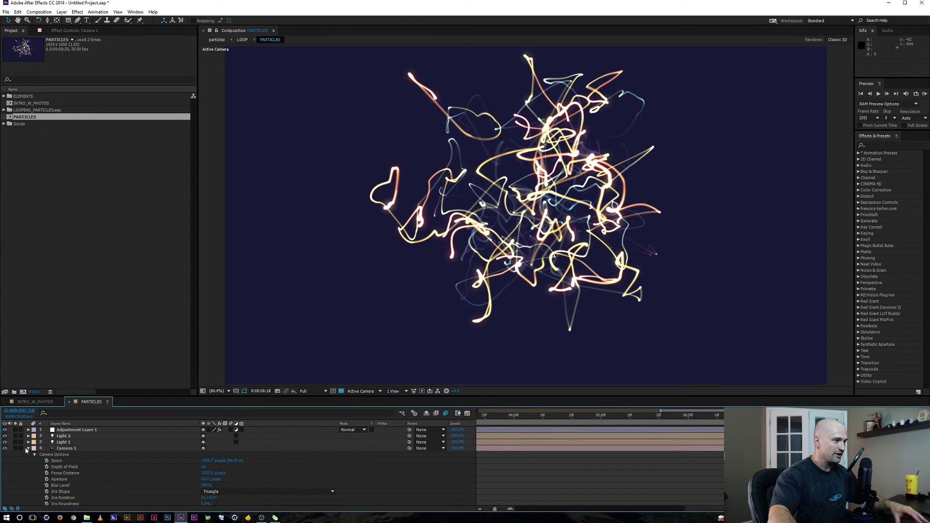
click(27, 449)
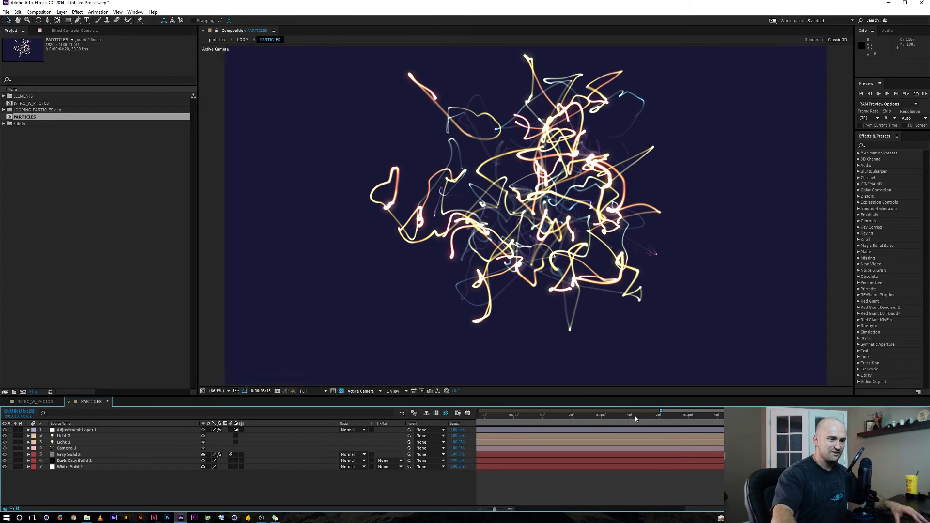
drag(612, 420, 489, 418)
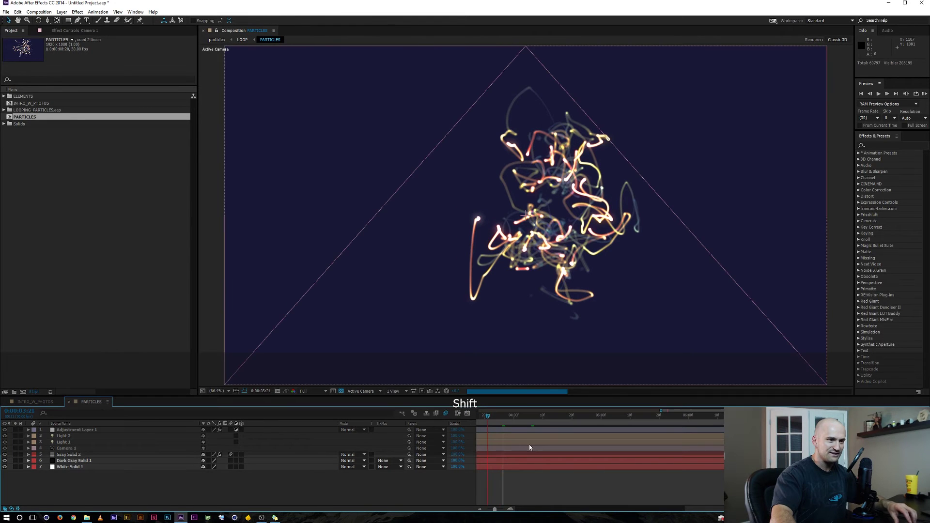
scroll(488, 418, left, 3)
click(493, 417)
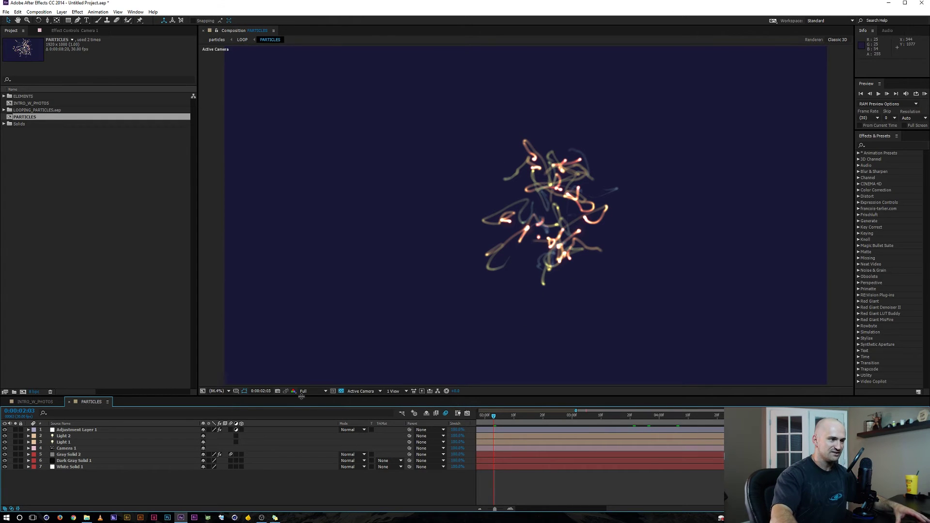
click(368, 391)
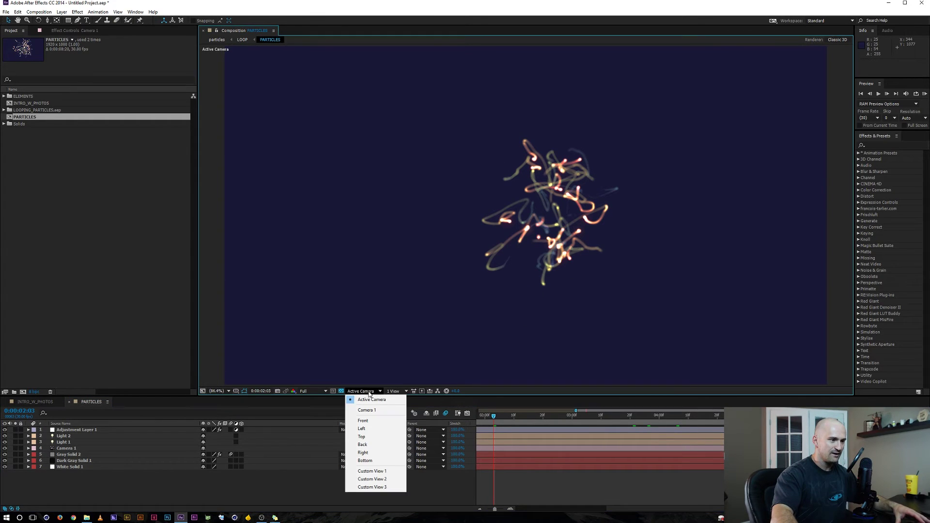
Switch the PARTICLES viewer to the Top 3D view and zoom in on the particles.
click(369, 437)
scroll(528, 213, down, 10)
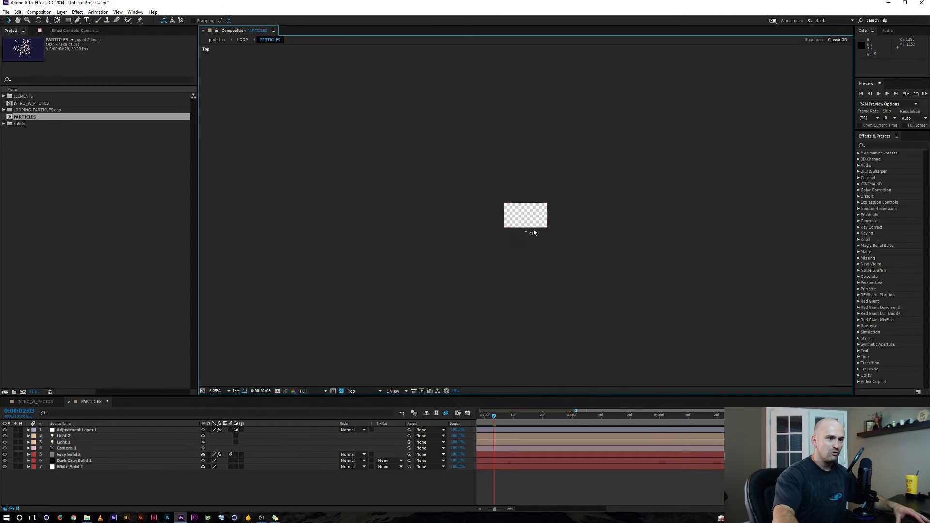
scroll(533, 238, up, 9)
scroll(533, 241, down, 8)
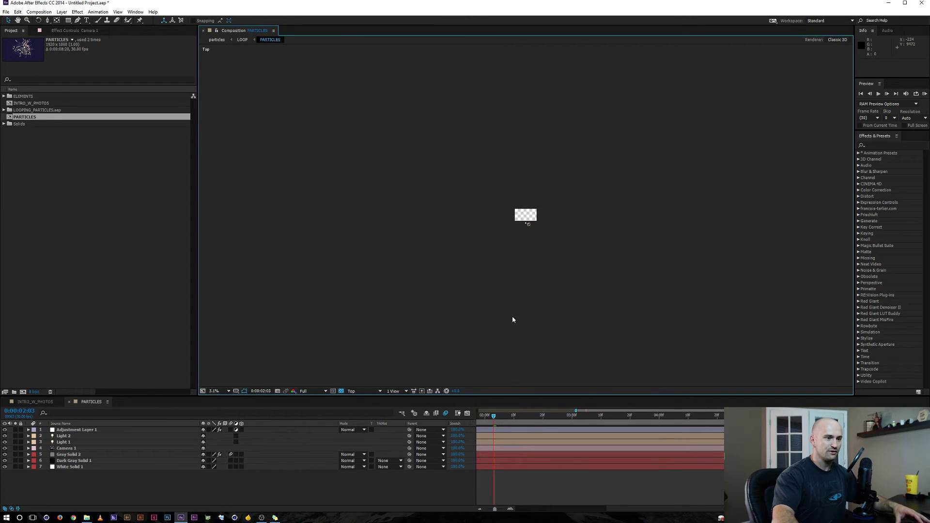
key(Escape)
scroll(535, 261, up, 2)
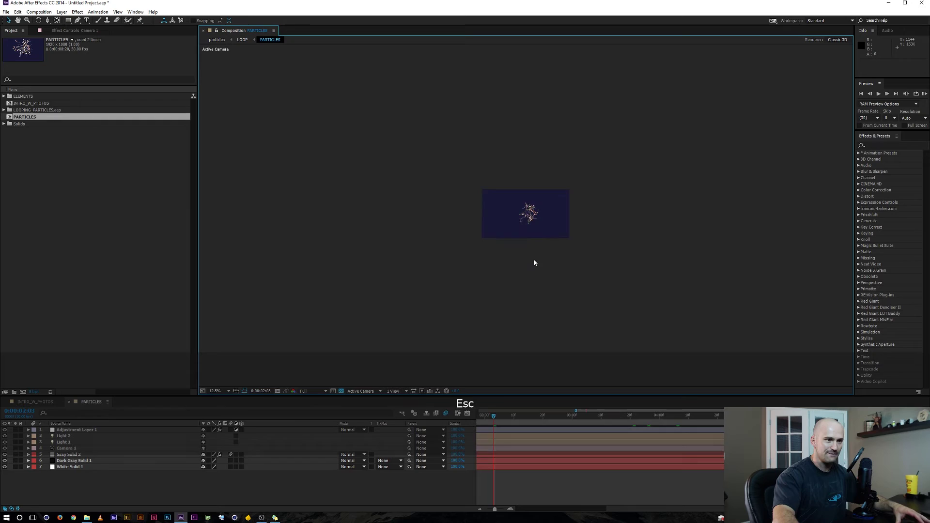
key(Escape)
scroll(527, 240, up, 1)
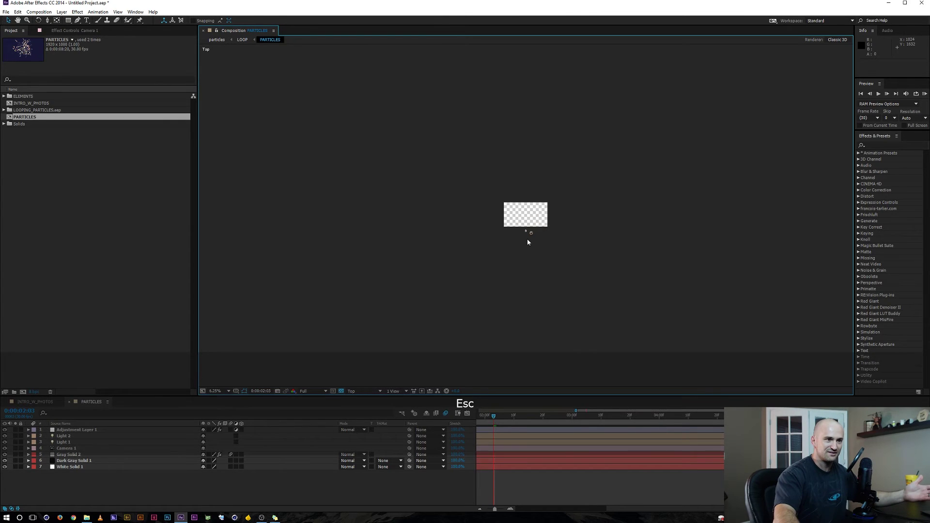
scroll(528, 241, up, 6)
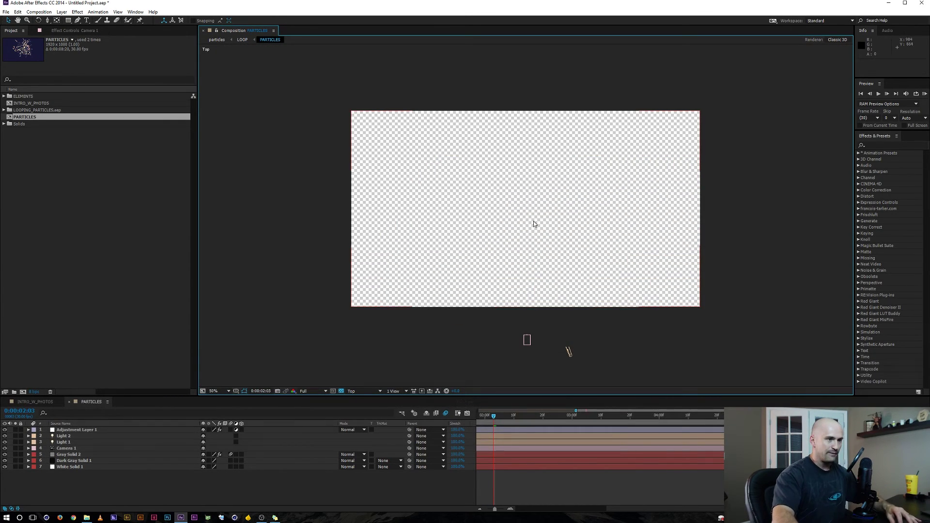
Pan the Top view with the camera tool, advance to 0:00:03:11, and play the animation.
key(c)
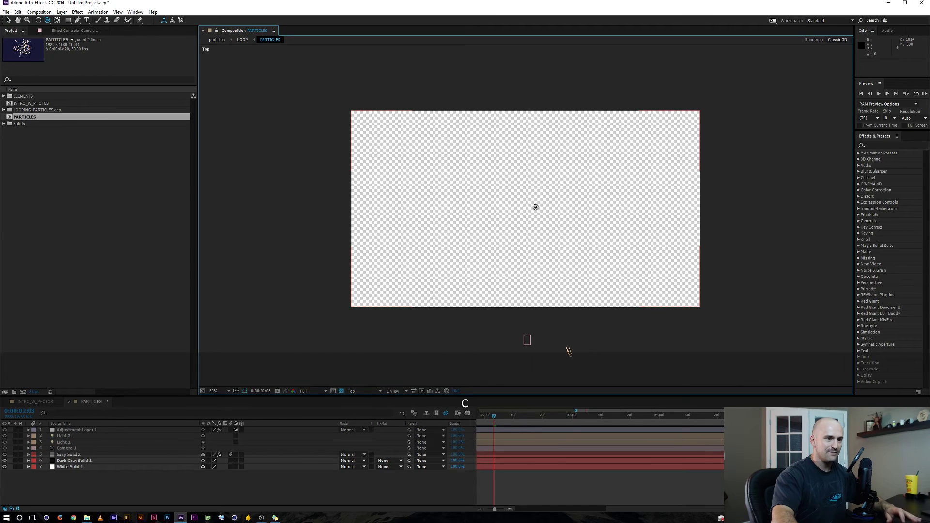
drag(530, 188, 530, 192)
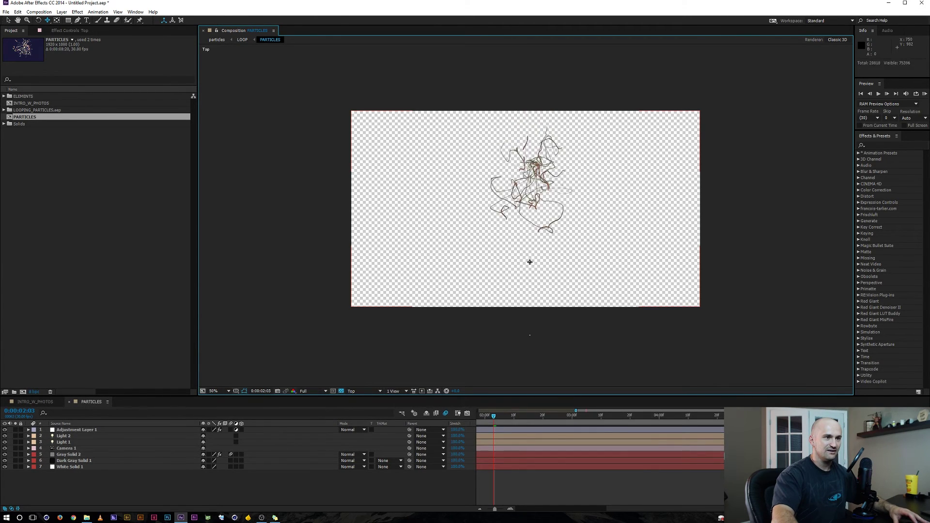
scroll(528, 209, up, 2)
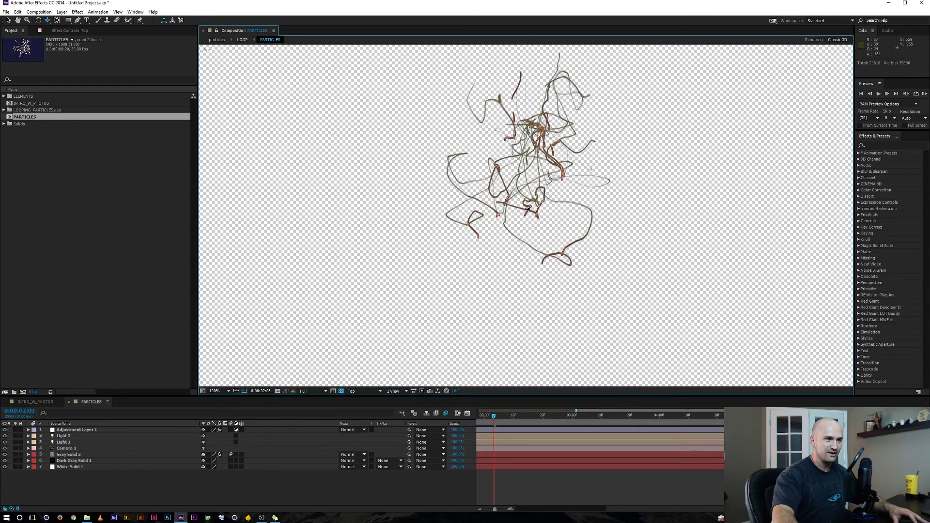
drag(496, 418, 661, 425)
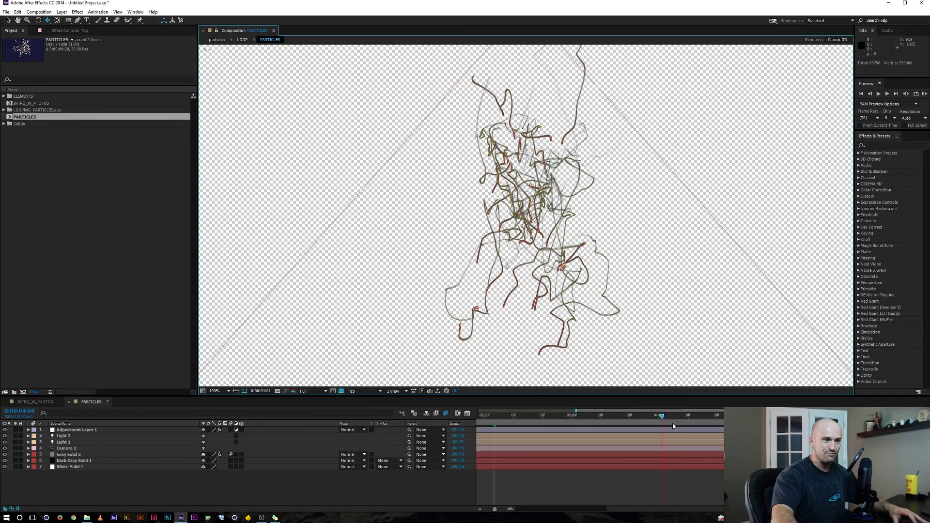
scroll(518, 232, down, 2)
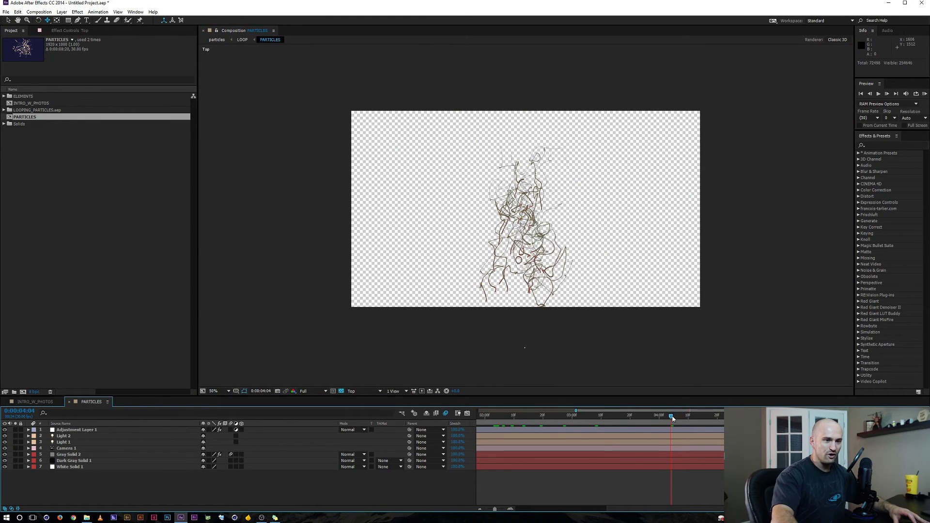
key(space)
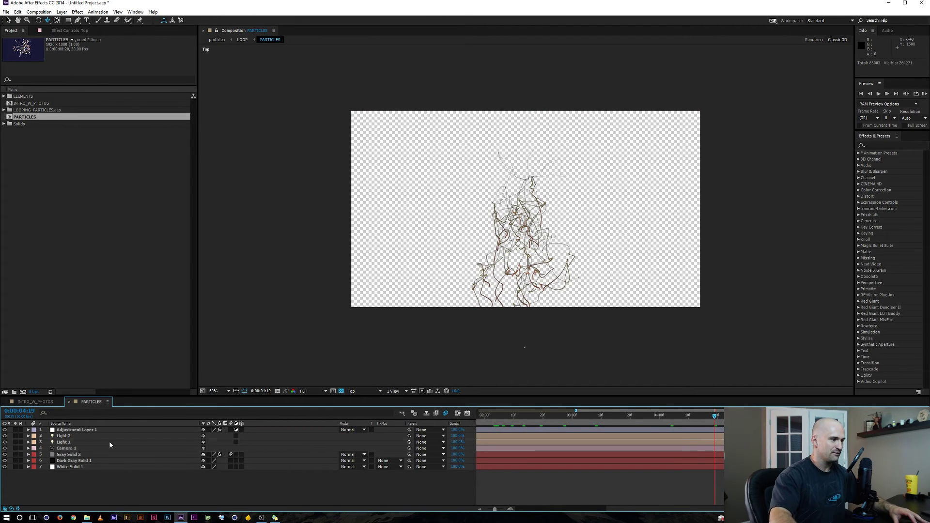
In Effect Controls, change Gray Solid 2's Particular Wind Z from -291 toward -368.
click(87, 30)
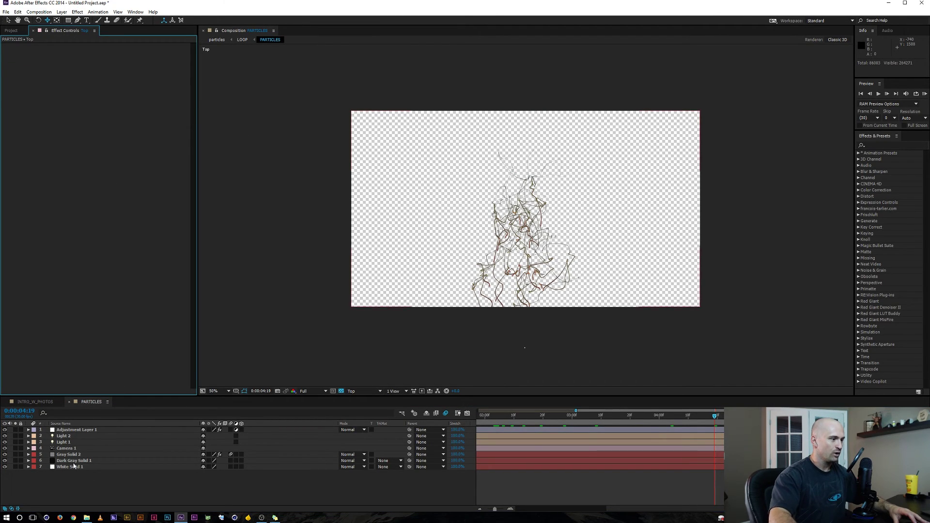
click(69, 455)
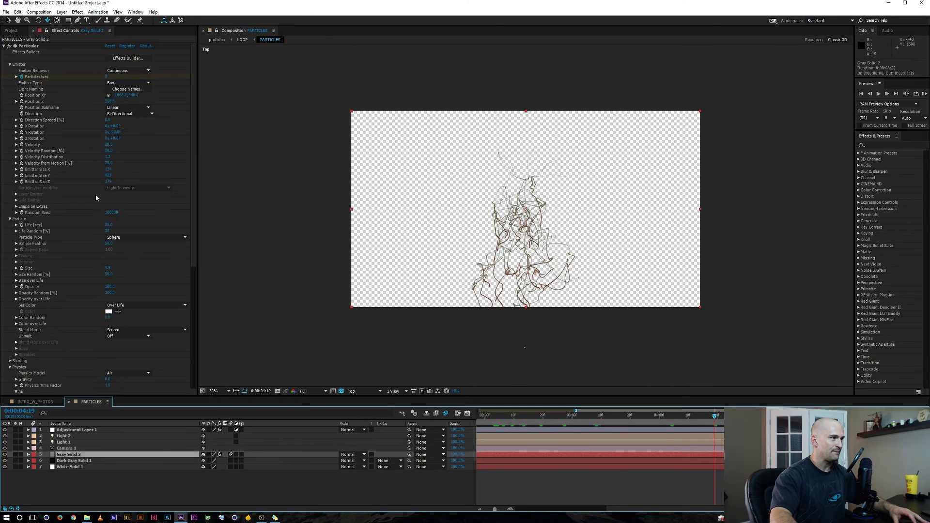
drag(193, 170, 188, 290)
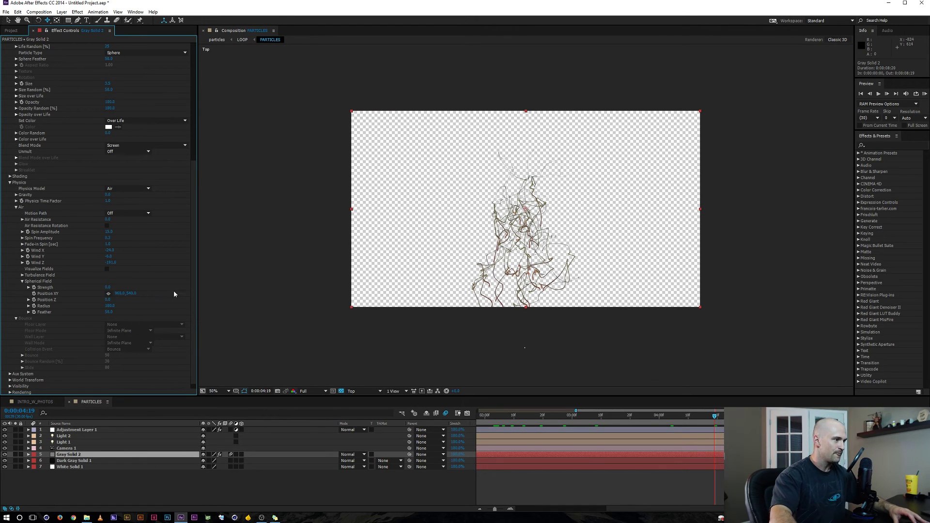
scroll(72, 331, down, 1)
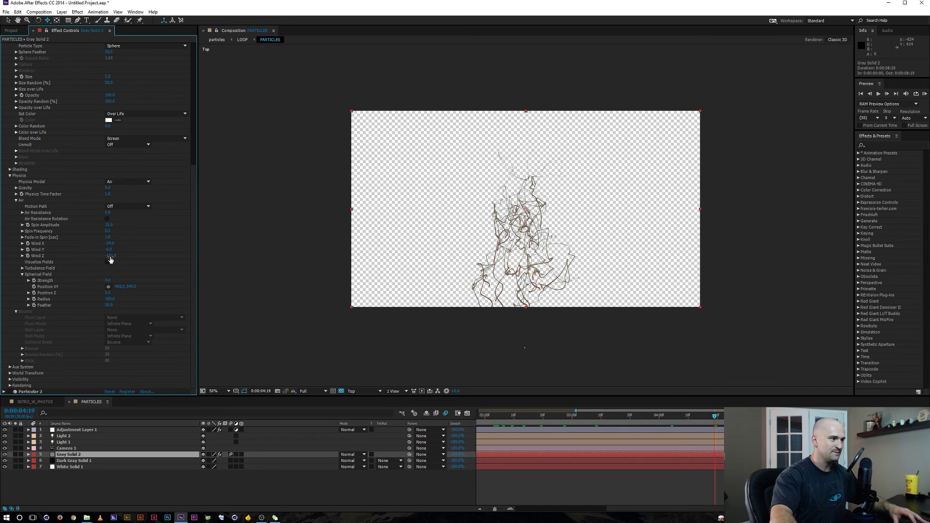
drag(97, 256, 47, 257)
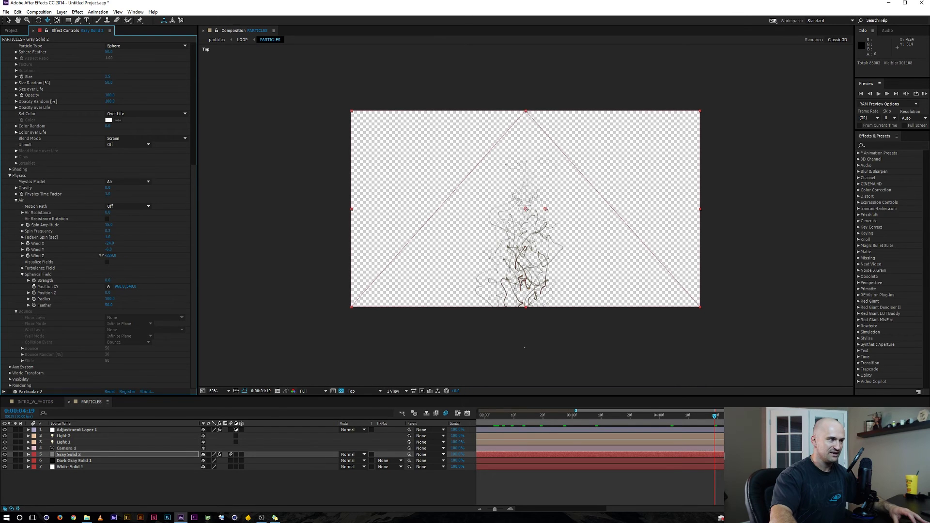
drag(47, 257, 103, 252)
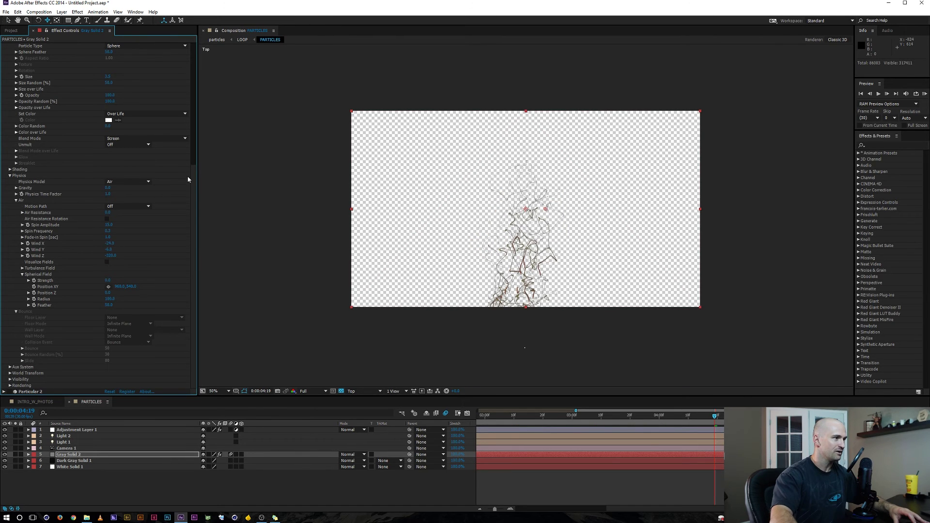
Set the Particular Emitter Size X to 344 and Emitter Size Y to 713.
drag(194, 158, 196, 39)
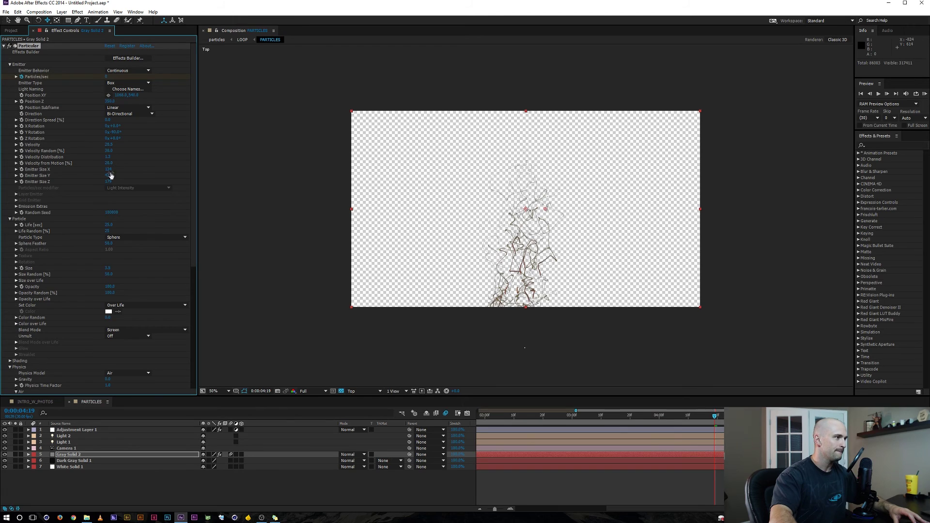
drag(124, 168, 181, 166)
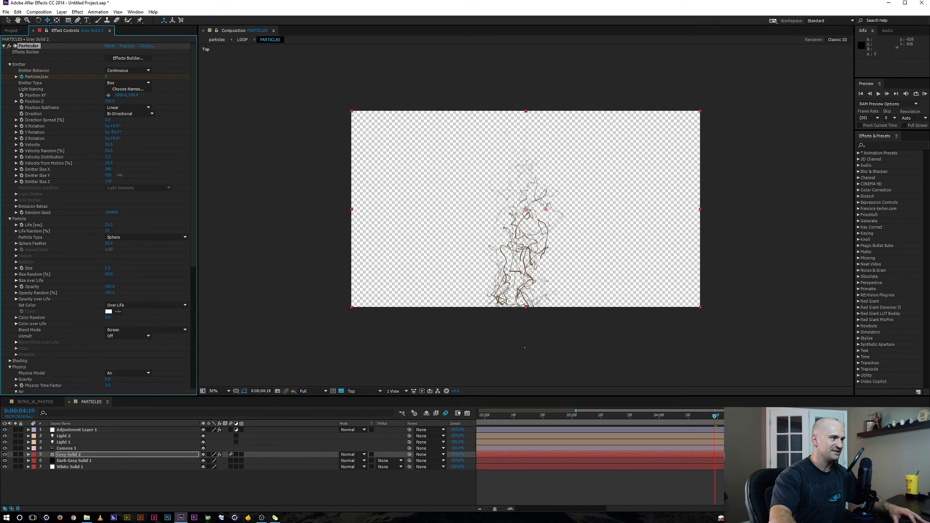
drag(120, 176, 214, 173)
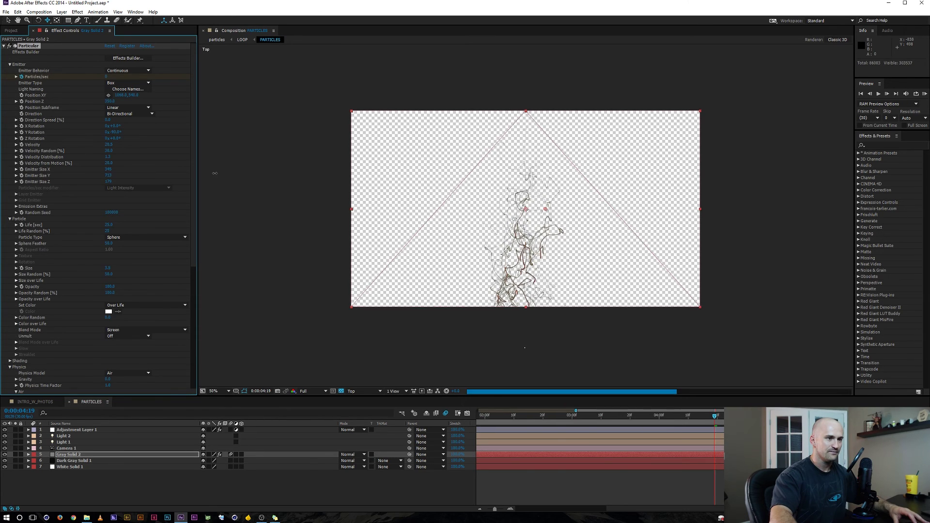